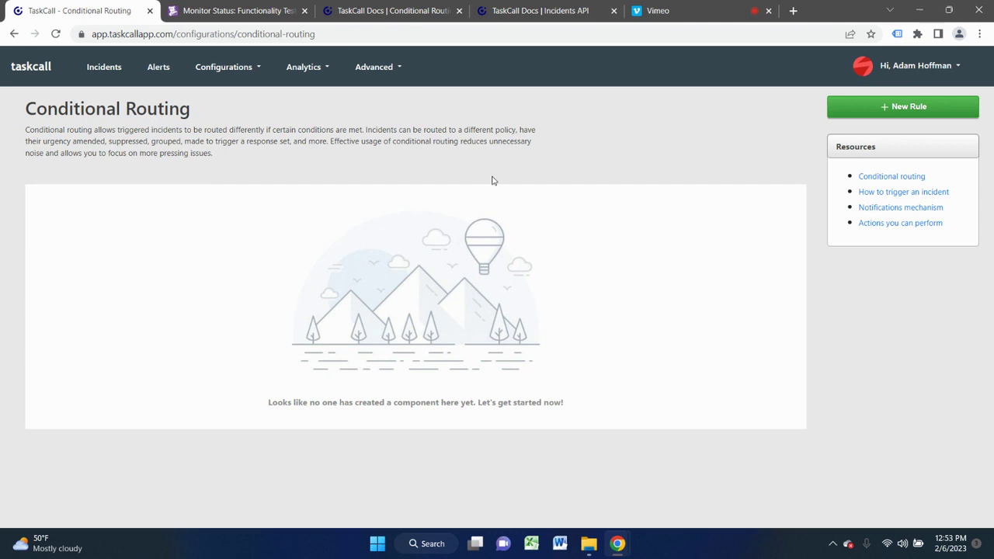
Create a new conditional routing rule named "Server Issue Rule", described as "Rule for handling essential server usage threshold breach".
{"action": "left_click", "coordinate": [257, 68]}
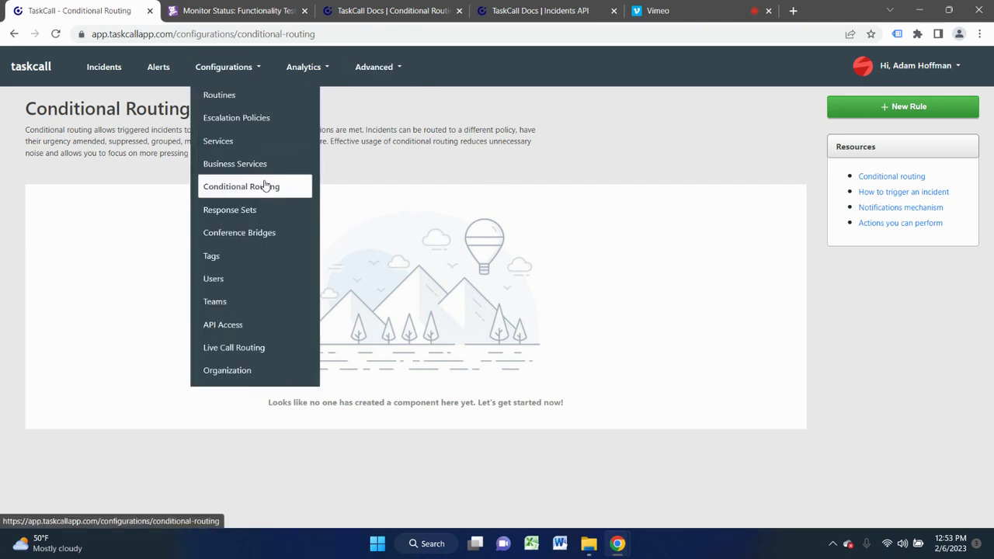
{"action": "left_click", "coordinate": [885, 114]}
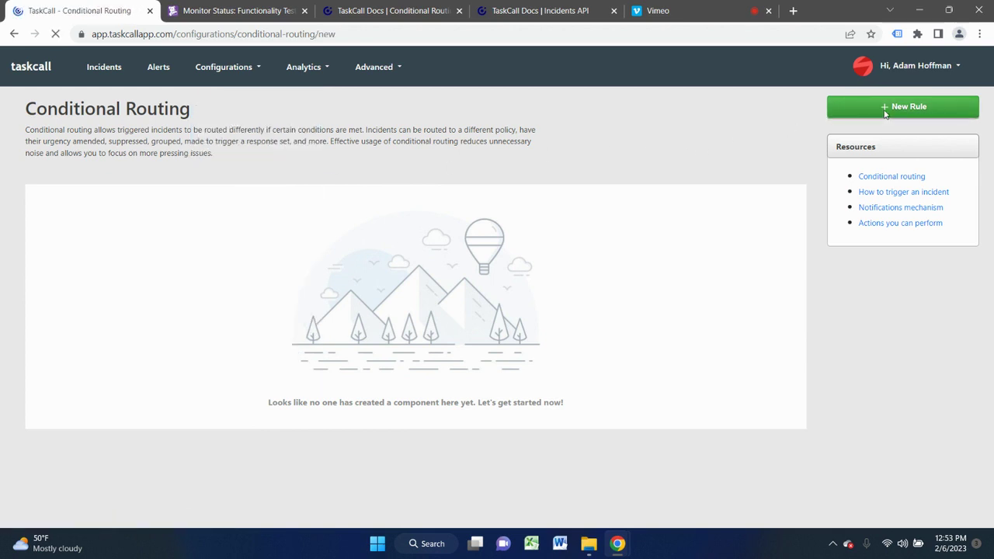
{"action": "type", "text": "S"}
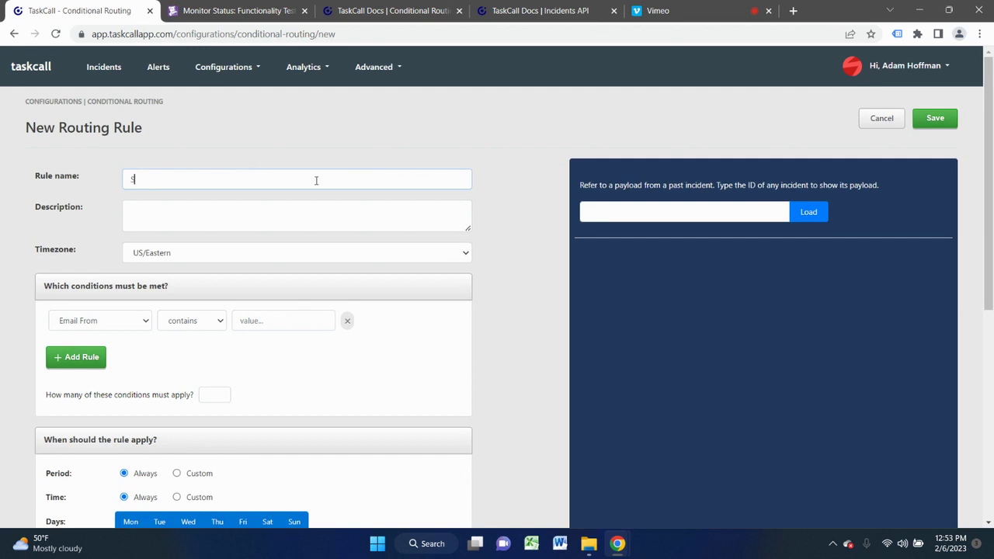
{"action": "type", "text": "erver Issue Rule"}
{"action": "type", "text": "Rule for handling essential server usage threshold breach"}
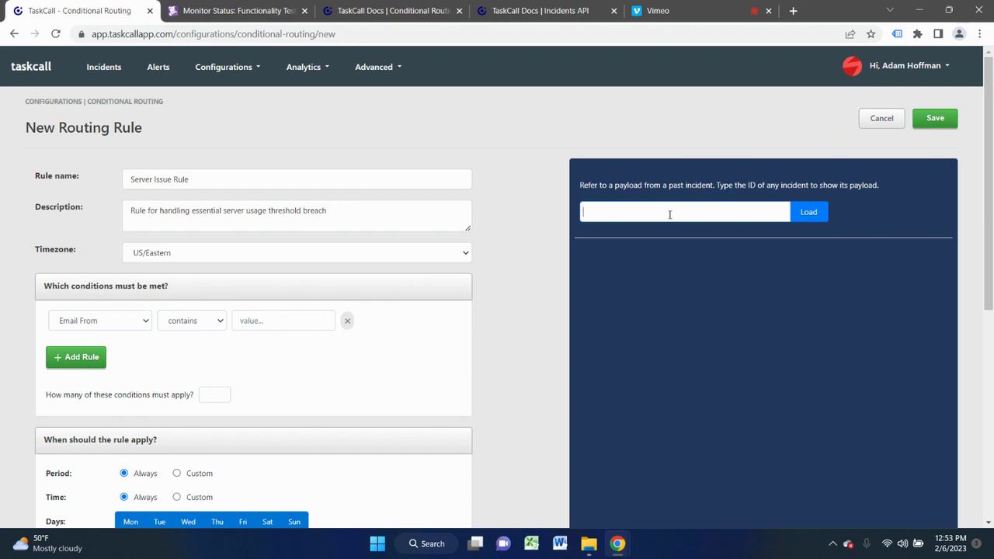
Load the payload of past incident 1006 and examine its fields, including those nested under source_payload.
{"action": "type", "text": "1006"}
{"action": "left_click", "coordinate": [806, 218]}
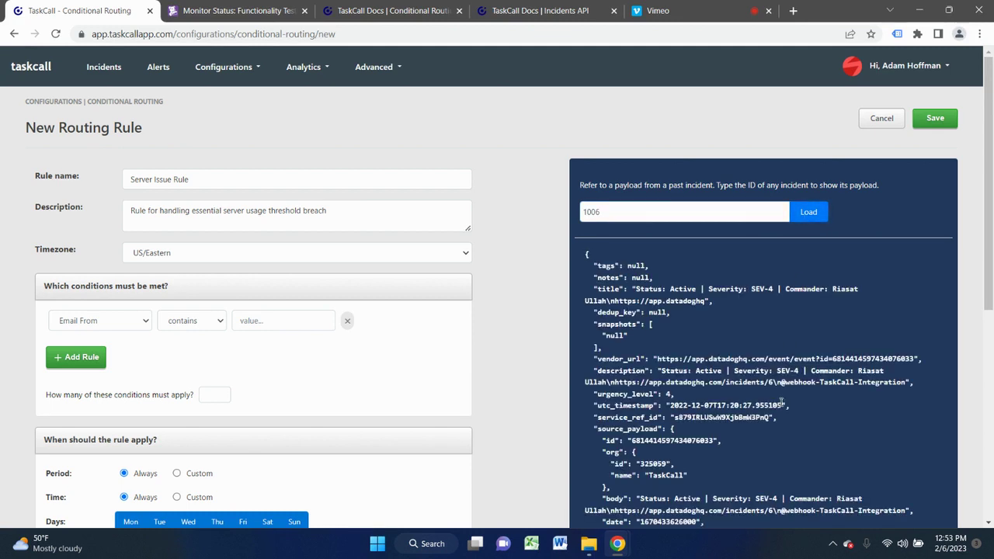
{"action": "scroll", "coordinate": [782, 401], "scroll_direction": "down", "scroll_amount": 2}
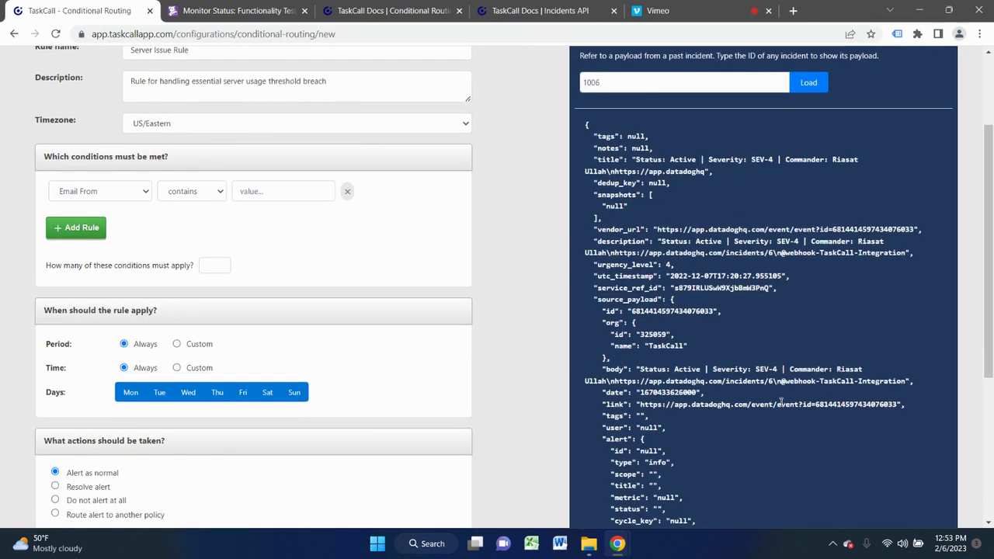
{"action": "scroll", "coordinate": [780, 401], "scroll_direction": "down", "scroll_amount": 2}
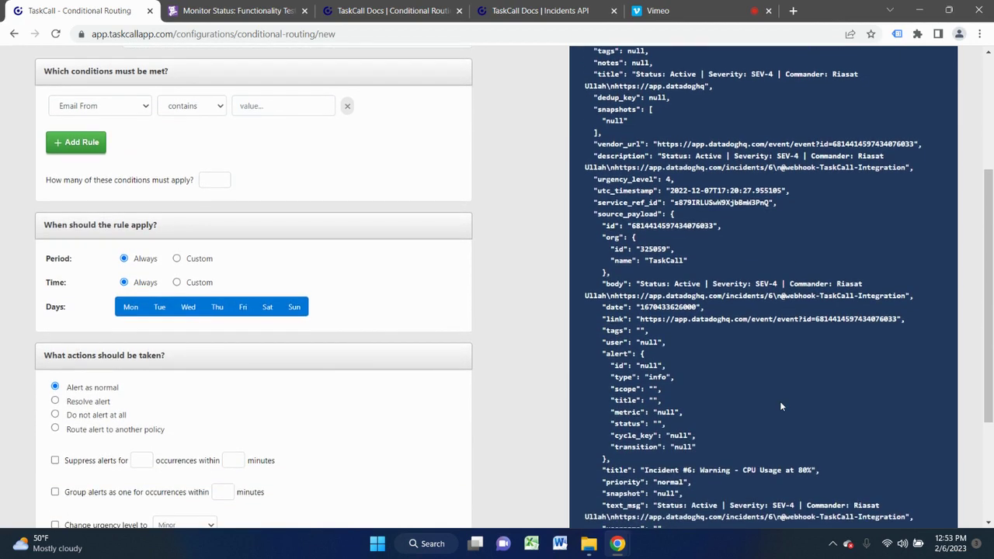
{"action": "scroll", "coordinate": [781, 406], "scroll_direction": "down", "scroll_amount": 2}
{"action": "scroll", "coordinate": [781, 405], "scroll_direction": "up", "scroll_amount": 3}
{"action": "scroll", "coordinate": [781, 405], "scroll_direction": "up", "scroll_amount": 1}
{"action": "scroll", "coordinate": [781, 405], "scroll_direction": "up", "scroll_amount": 3}
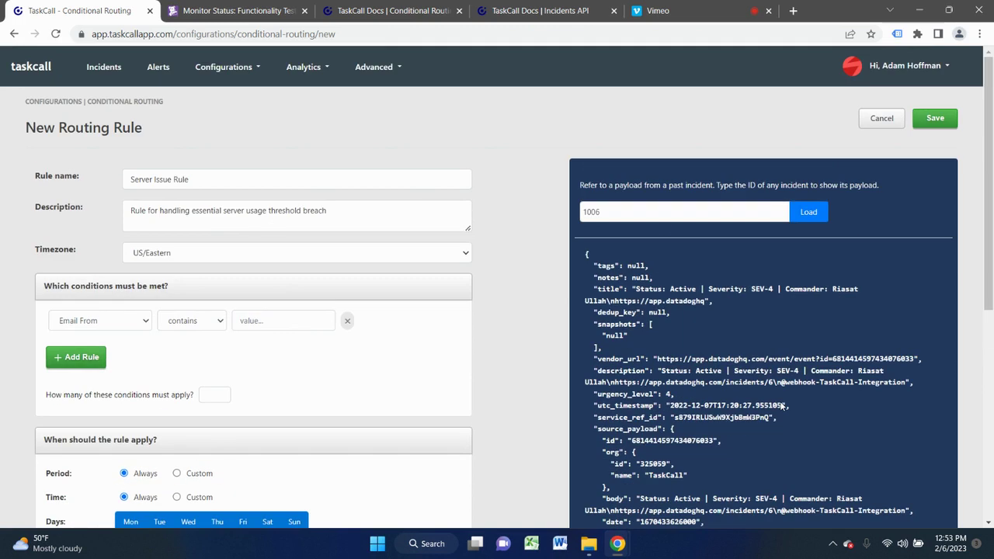
{"action": "scroll", "coordinate": [781, 403], "scroll_direction": "down", "scroll_amount": 5}
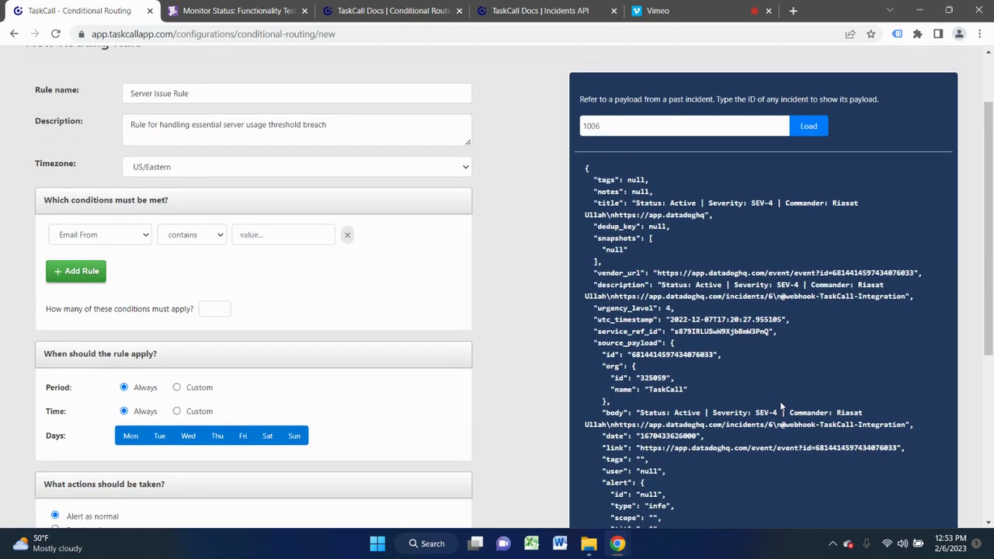
{"action": "scroll", "coordinate": [781, 405], "scroll_direction": "down", "scroll_amount": 3}
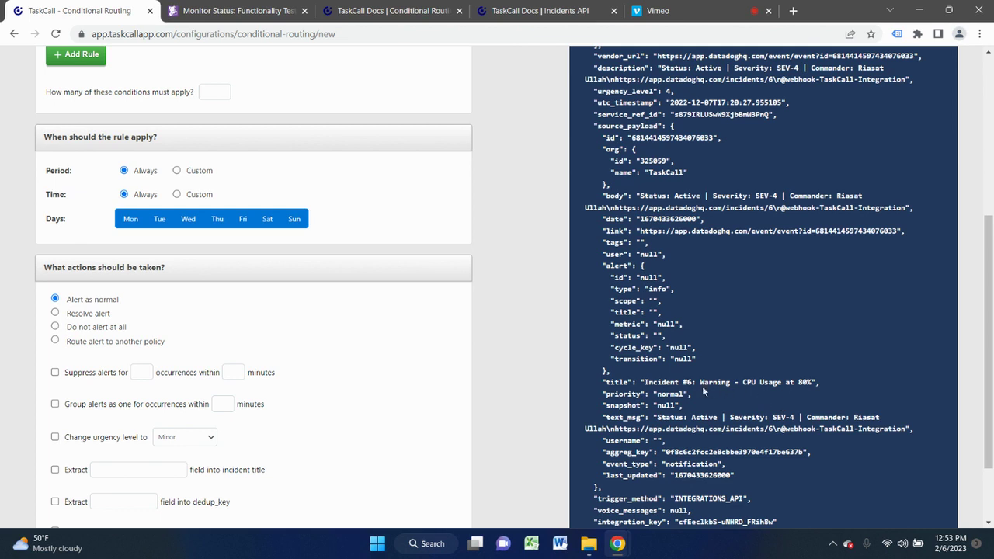
{"action": "scroll", "coordinate": [691, 392], "scroll_direction": "up", "scroll_amount": 5}
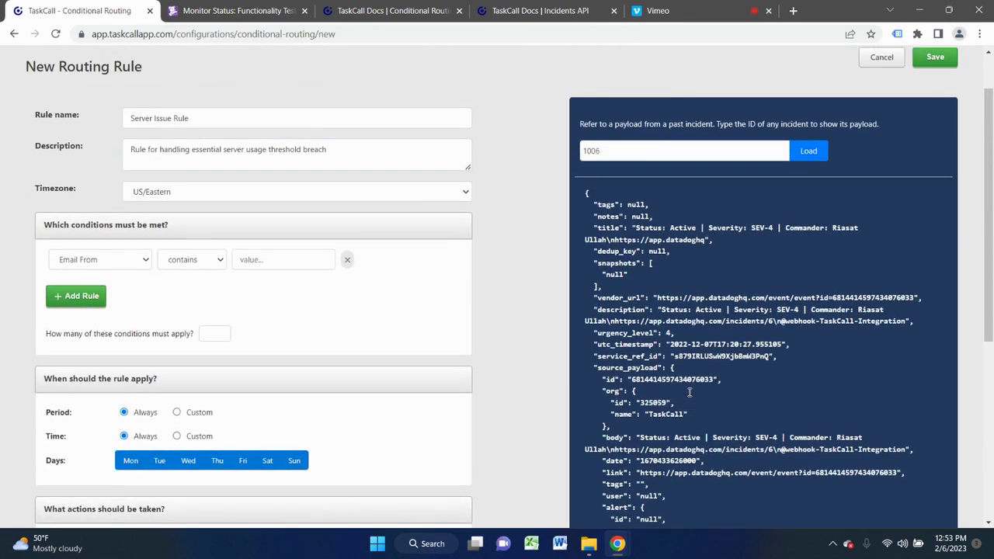
{"action": "scroll", "coordinate": [691, 396], "scroll_direction": "up", "scroll_amount": 1}
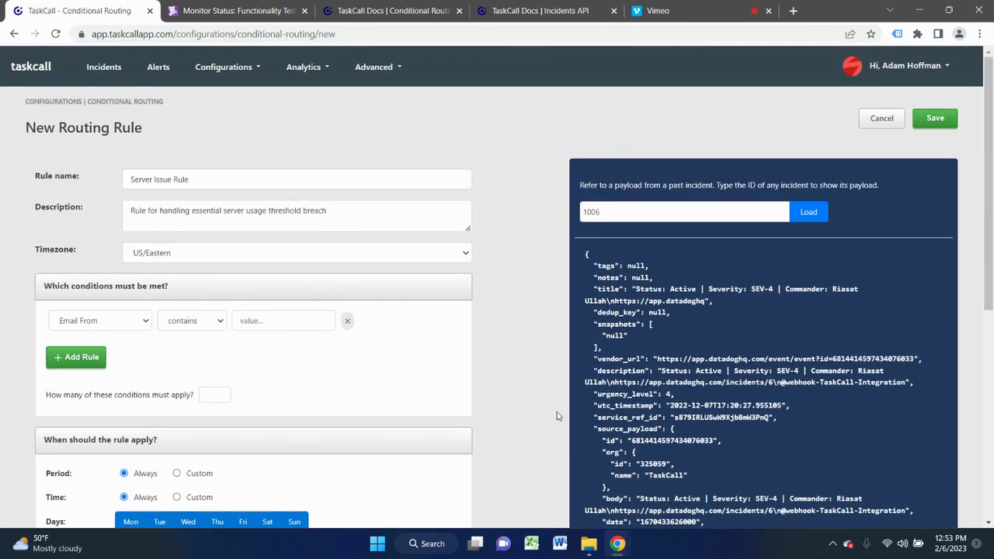
Define the first condition so that the service equals Ops System Monitor.
{"action": "left_click", "coordinate": [147, 324]}
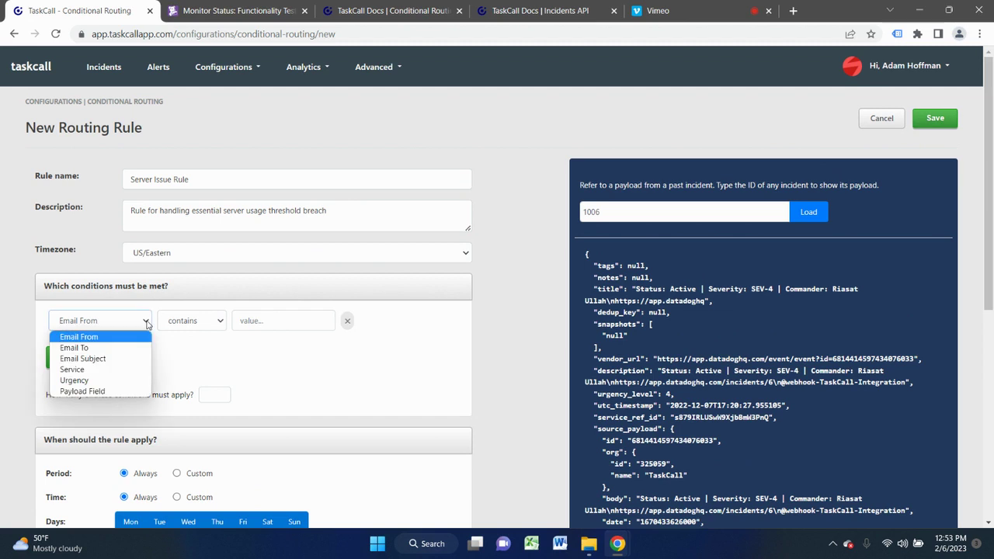
{"action": "left_click", "coordinate": [106, 372]}
{"action": "left_click", "coordinate": [216, 327]}
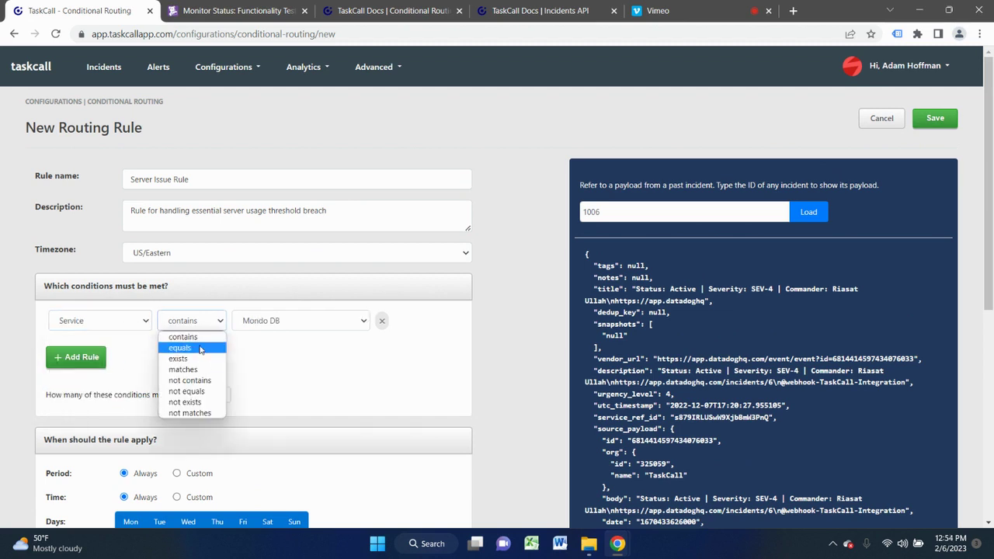
{"action": "left_click", "coordinate": [200, 347]}
{"action": "left_click", "coordinate": [336, 326]}
{"action": "left_click", "coordinate": [315, 349]}
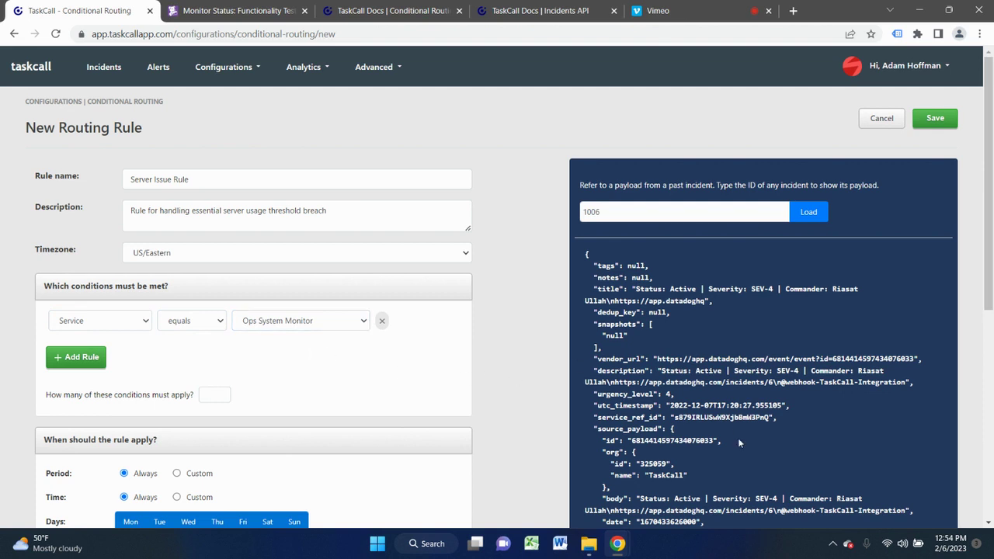
Locate the priority entry in the payload and add a second condition on the payload field source_payload.priority.
{"action": "scroll", "coordinate": [739, 443], "scroll_direction": "down", "scroll_amount": 1}
{"action": "scroll", "coordinate": [739, 444], "scroll_direction": "down", "scroll_amount": 1}
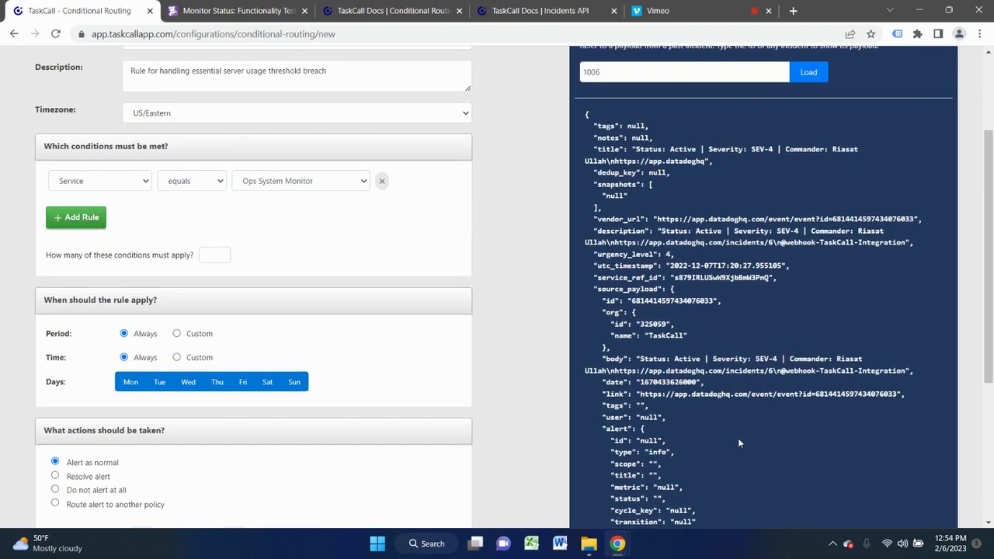
{"action": "scroll", "coordinate": [739, 443], "scroll_direction": "down", "scroll_amount": 1}
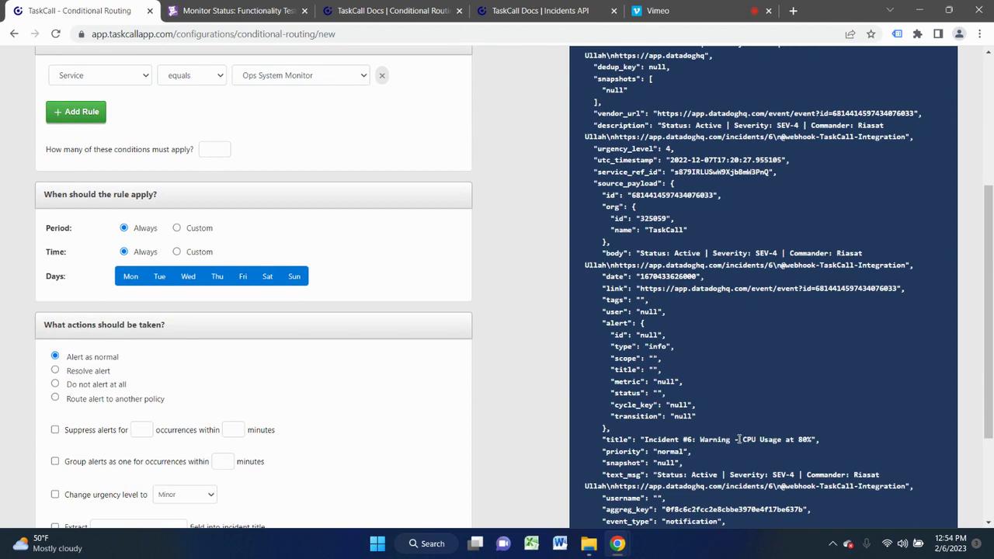
{"action": "left_click_drag", "start_coordinate": [694, 456], "coordinate": [602, 458]}
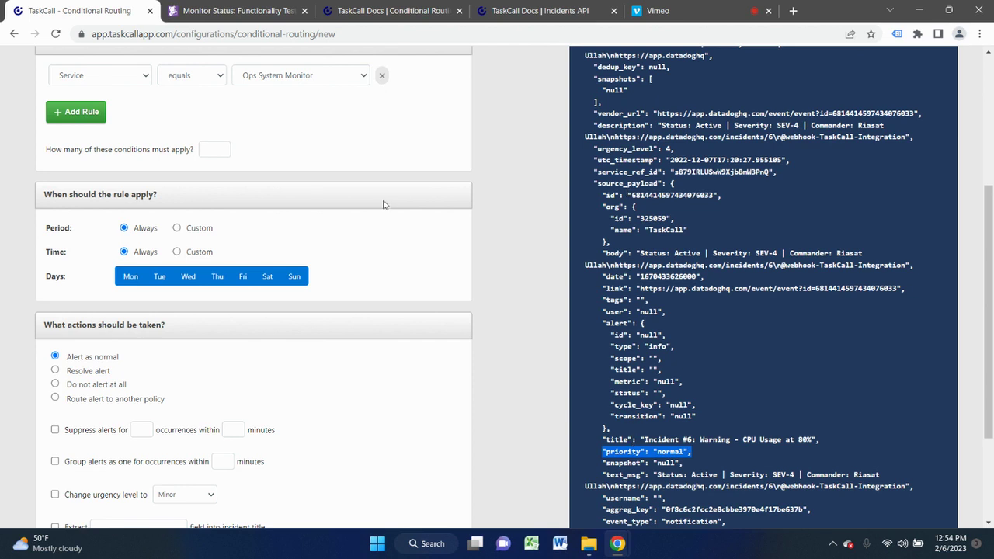
{"action": "scroll", "coordinate": [382, 204], "scroll_direction": "up", "scroll_amount": 3}
{"action": "left_click", "coordinate": [77, 237]}
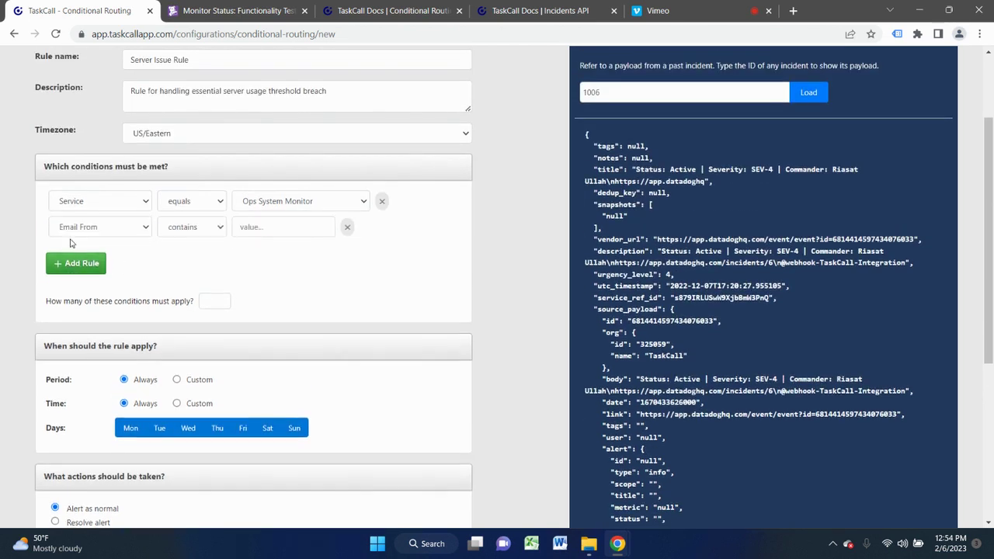
{"action": "left_click", "coordinate": [119, 230]}
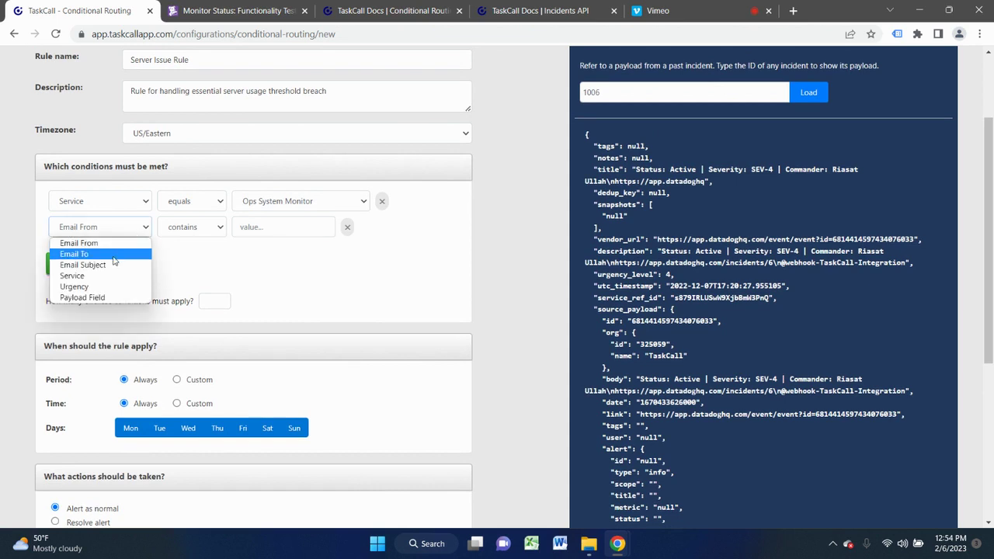
{"action": "left_click", "coordinate": [92, 298]}
{"action": "left_click", "coordinate": [198, 230]}
{"action": "type", "text": "source_payload"}
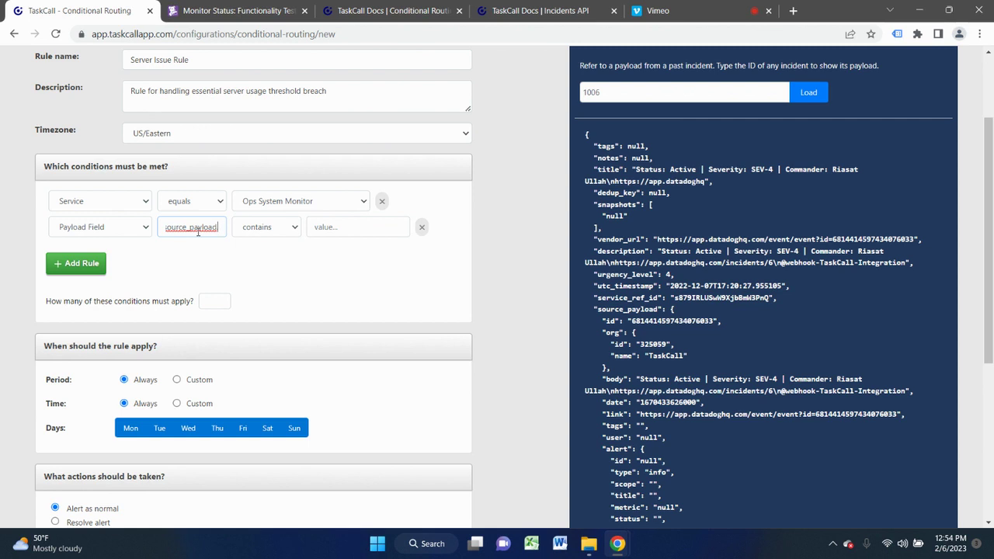
{"action": "type", "text": "priority"}
Make the source_payload.priority condition equal "normal" and require 2 of the conditions to apply.
{"action": "left_click", "coordinate": [275, 239]}
{"action": "left_click", "coordinate": [280, 228]}
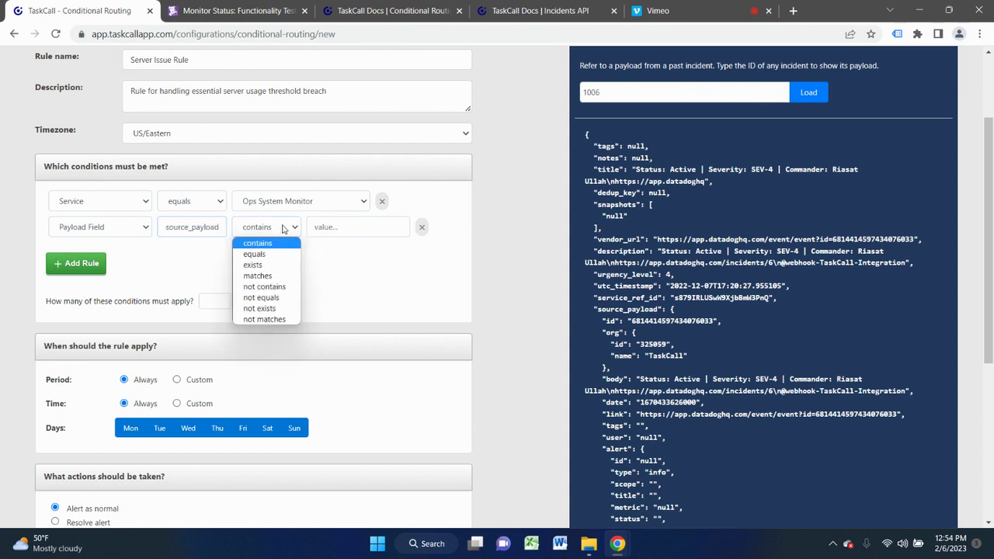
{"action": "left_click", "coordinate": [265, 253]}
{"action": "left_click", "coordinate": [196, 227]}
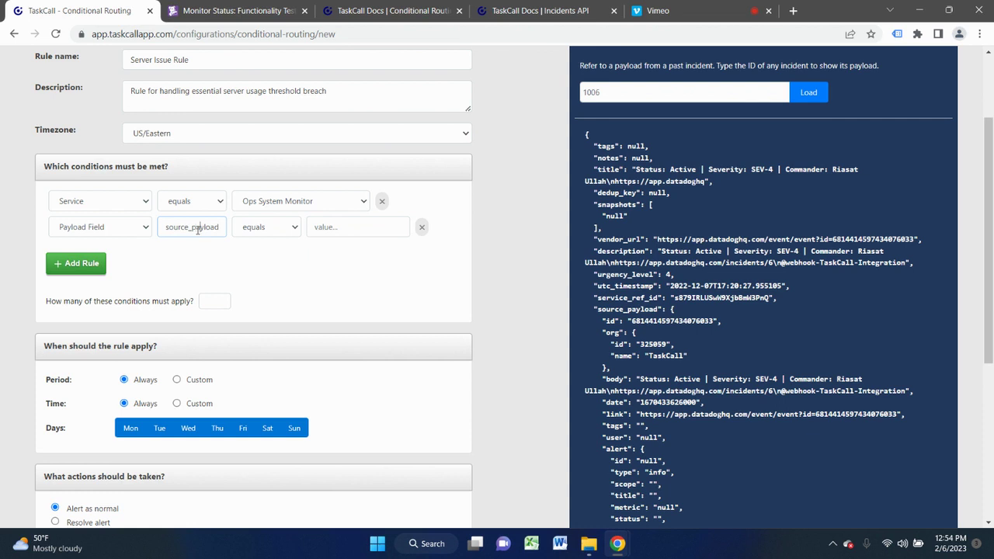
{"action": "type", "text": "payload.priority"}
{"action": "left_click", "coordinate": [372, 230]}
{"action": "type", "text": "normal"}
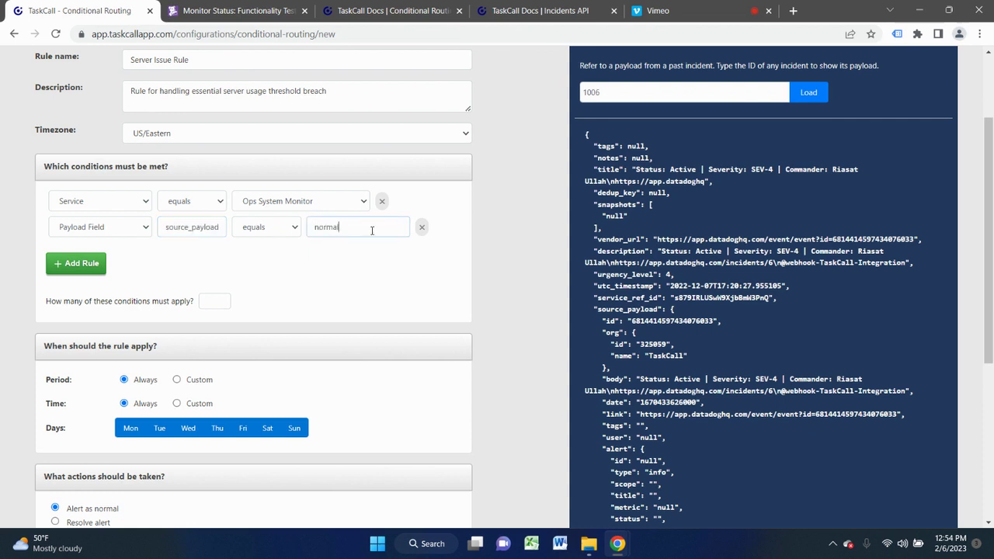
{"action": "left_click", "coordinate": [231, 255]}
{"action": "type", "text": "2"}
Set the rule's action to route the alert to another policy, choosing the personal policy listed just after Dev Fatal Policy.
{"action": "scroll", "coordinate": [367, 429], "scroll_direction": "down", "scroll_amount": 3}
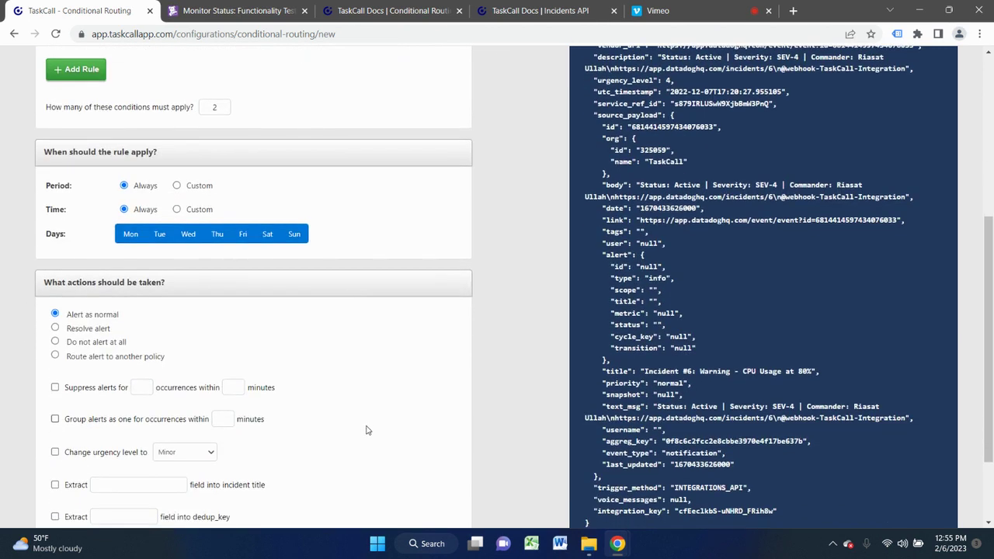
{"action": "scroll", "coordinate": [366, 430], "scroll_direction": "down", "scroll_amount": 1}
{"action": "scroll", "coordinate": [367, 430], "scroll_direction": "down", "scroll_amount": 1}
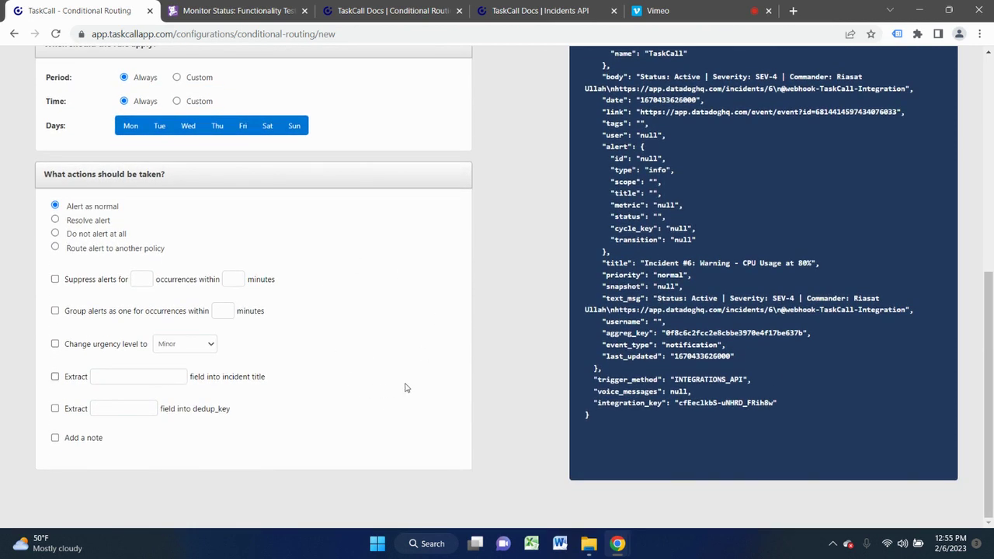
{"action": "scroll", "coordinate": [405, 387], "scroll_direction": "up", "scroll_amount": 5}
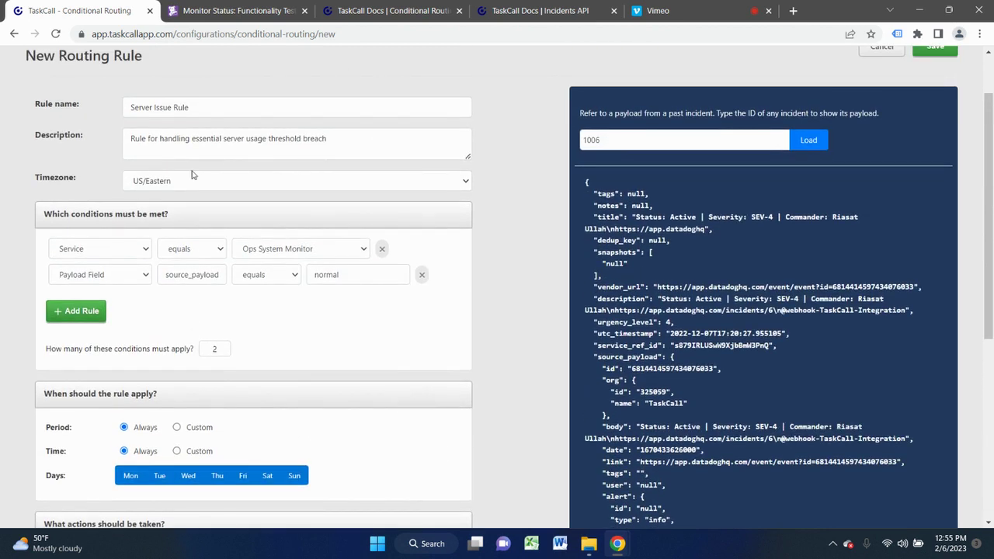
{"action": "scroll", "coordinate": [322, 288], "scroll_direction": "down", "scroll_amount": 5}
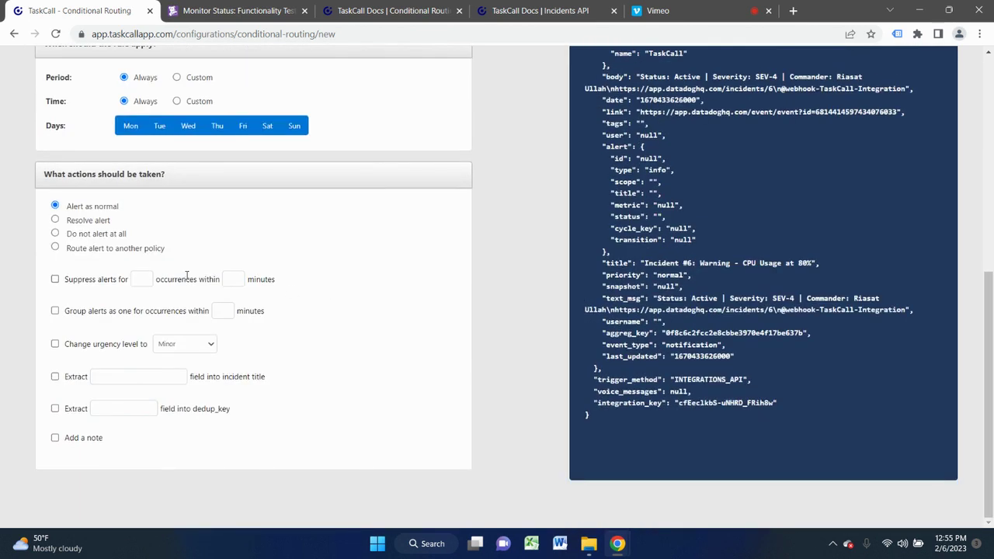
{"action": "left_click", "coordinate": [54, 247]}
{"action": "left_click", "coordinate": [253, 252]}
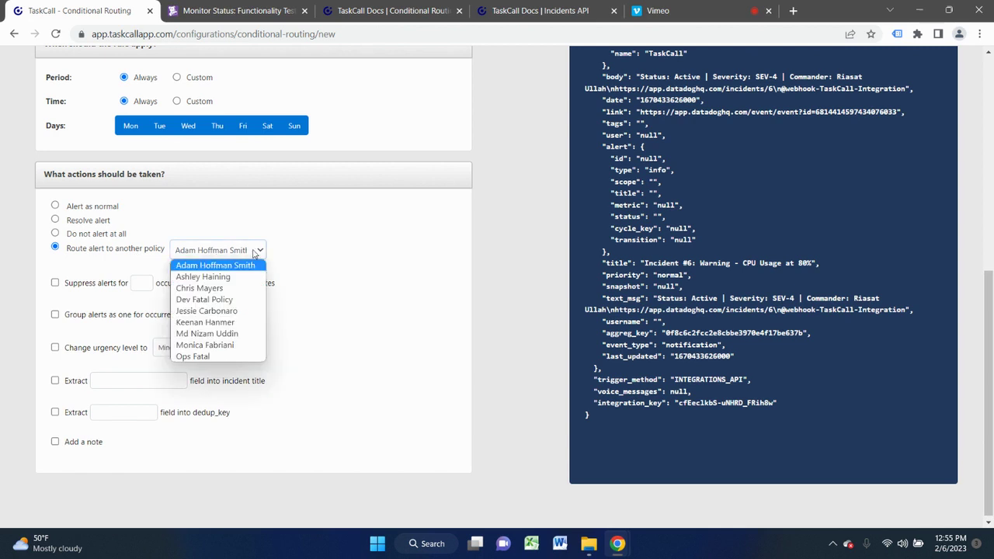
{"action": "left_click", "coordinate": [239, 311]}
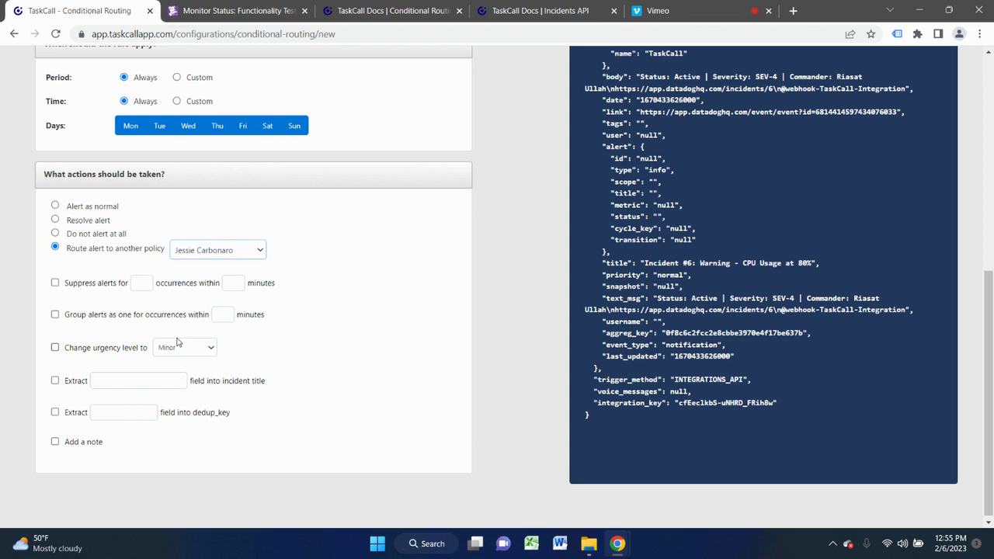
Enable extraction of a payload field into the incident title, using source_payload.title as the field.
{"action": "left_click", "coordinate": [55, 381]}
{"action": "left_click_drag", "start_coordinate": [815, 263], "coordinate": [605, 261]}
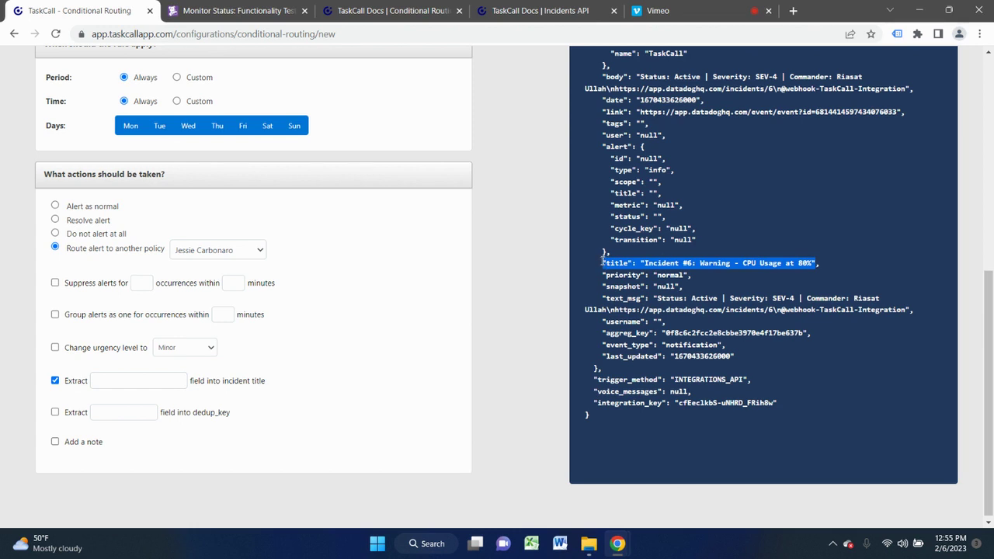
{"action": "scroll", "coordinate": [679, 237], "scroll_direction": "up", "scroll_amount": 3}
{"action": "scroll", "coordinate": [680, 237], "scroll_direction": "up", "scroll_amount": 2}
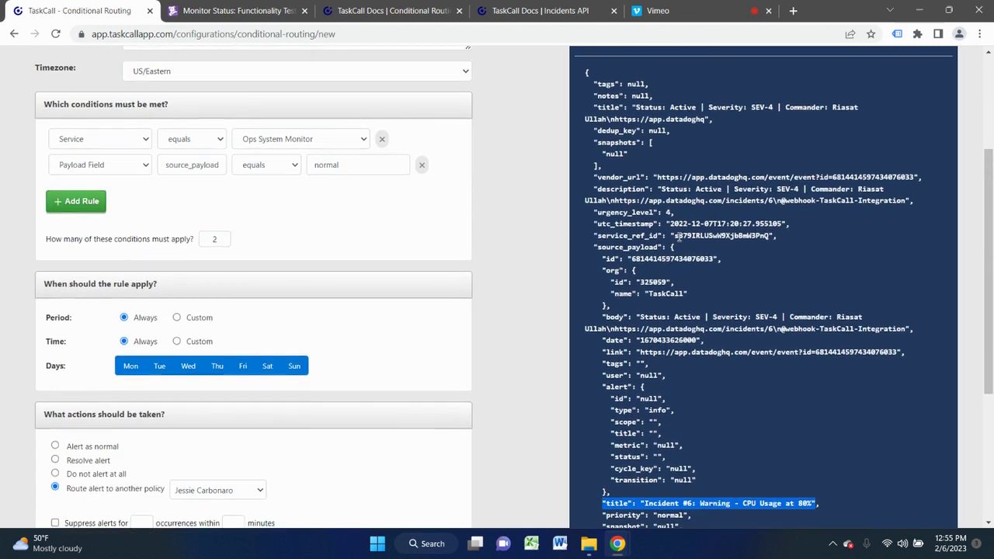
{"action": "scroll", "coordinate": [677, 238], "scroll_direction": "down", "scroll_amount": 3}
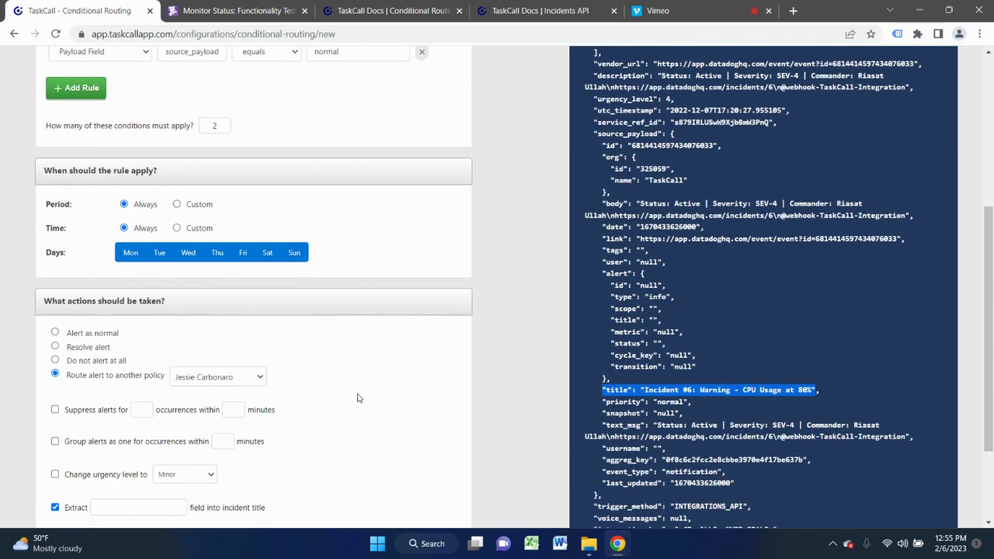
{"action": "scroll", "coordinate": [358, 398], "scroll_direction": "down", "scroll_amount": 2}
{"action": "left_click", "coordinate": [166, 376]}
{"action": "type", "text": "source_payload.title"}
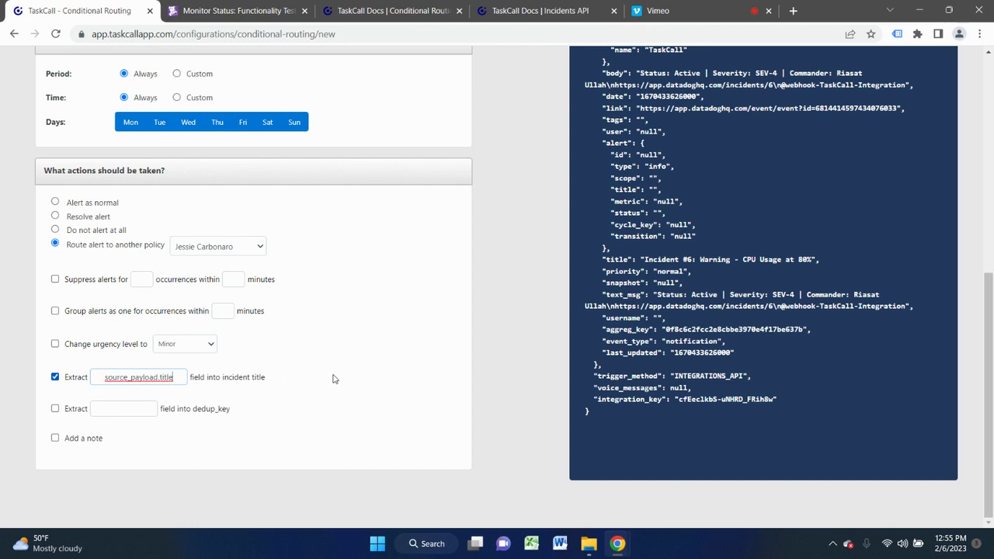
{"action": "left_click", "coordinate": [503, 276]}
{"action": "scroll", "coordinate": [503, 276], "scroll_direction": "up", "scroll_amount": 5}
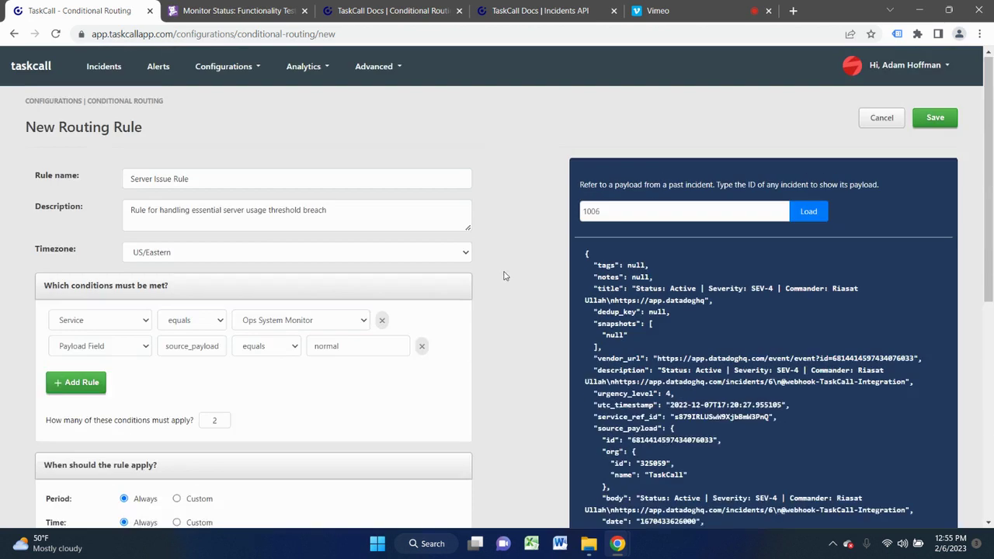
Review the completed Server Issue Rule and save it as a new routing rule.
{"action": "scroll", "coordinate": [503, 275], "scroll_direction": "down", "scroll_amount": 5}
{"action": "scroll", "coordinate": [503, 276], "scroll_direction": "up", "scroll_amount": 10}
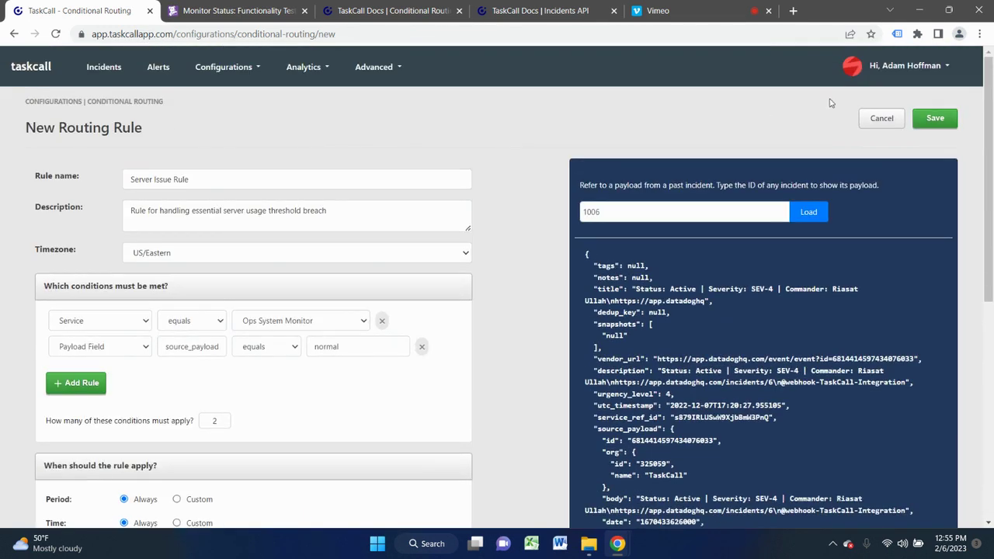
{"action": "left_click", "coordinate": [924, 121]}
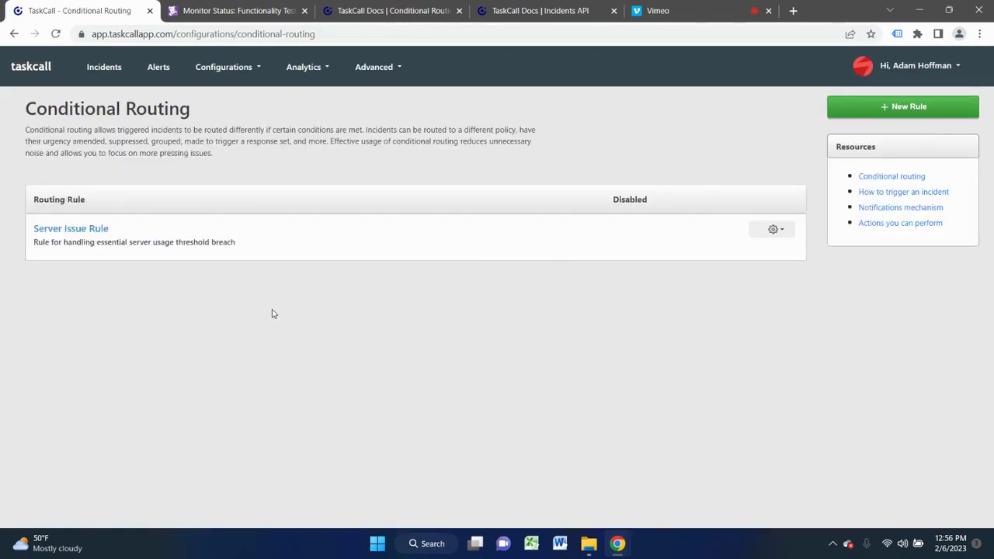
Open the services list and check who is currently on call for Ops System Monitor.
{"action": "left_click", "coordinate": [250, 68]}
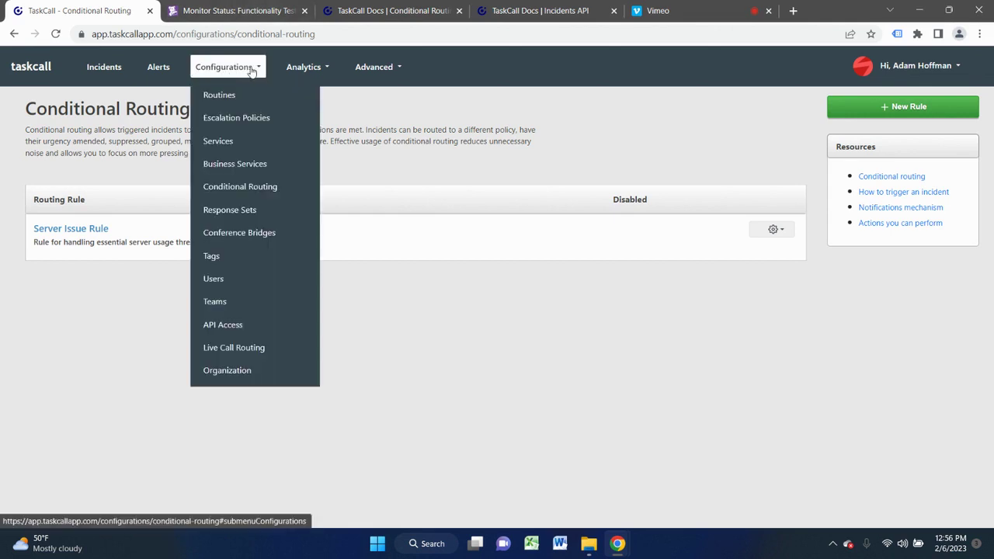
{"action": "left_click", "coordinate": [245, 145]}
{"action": "scroll", "coordinate": [590, 433], "scroll_direction": "down", "scroll_amount": 3}
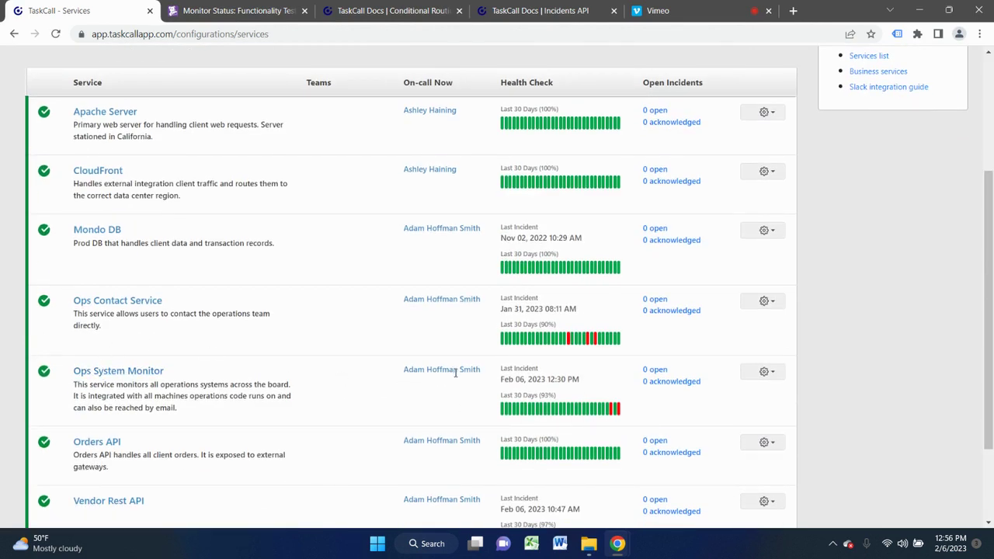
{"action": "scroll", "coordinate": [455, 373], "scroll_direction": "up", "scroll_amount": 3}
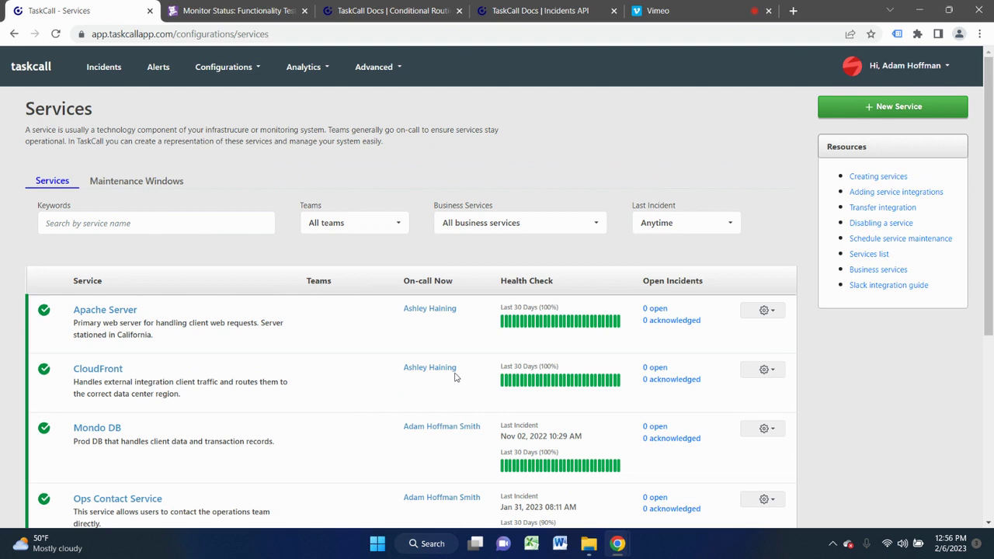
Switch to Datadog and declare the prepared SEV-3 incident titled "WARNING - Server Overload - CPU Usage at 85%".
{"action": "left_click", "coordinate": [233, 9]}
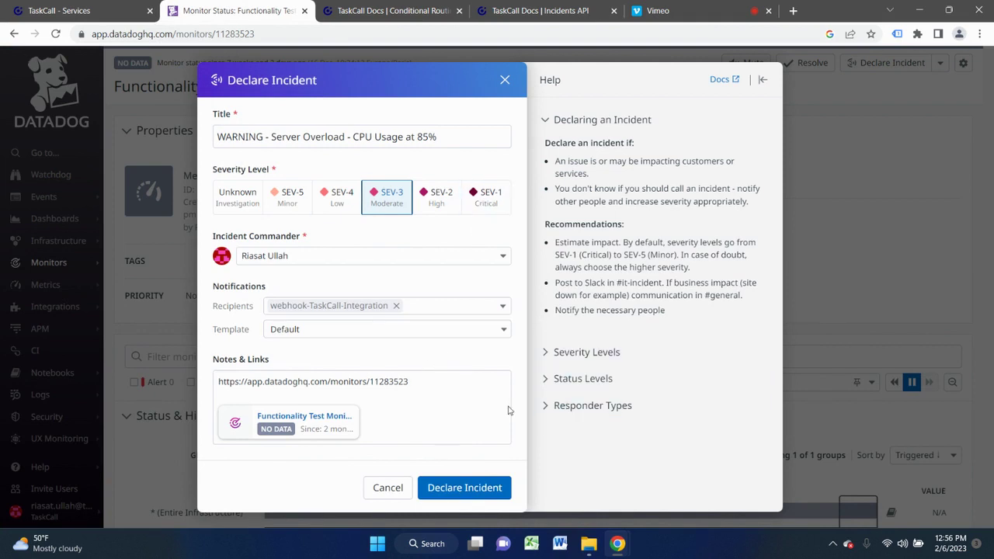
{"action": "left_click", "coordinate": [463, 488]}
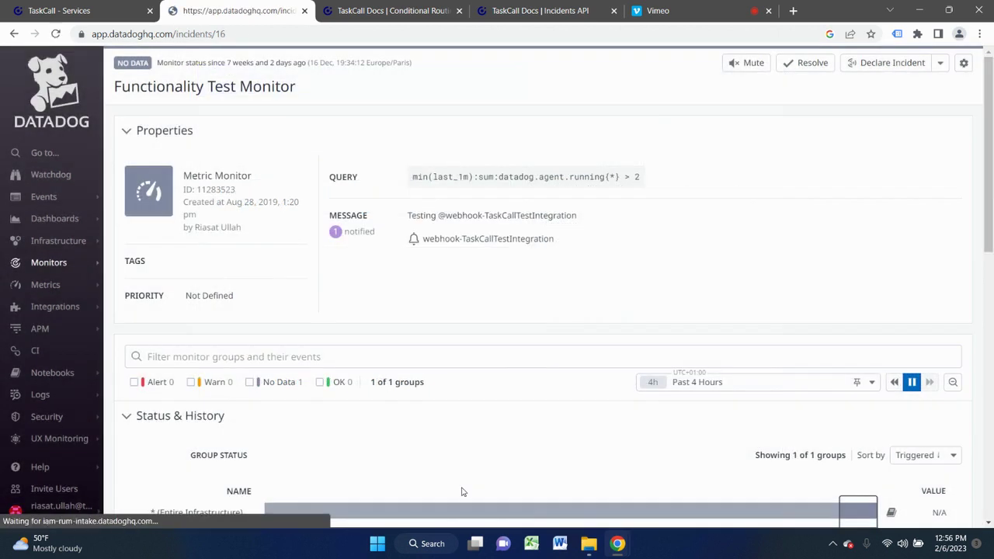
Return to TaskCall's incidents page and list everyone's open incidents to check the new incident's title and assignee.
{"action": "left_click", "coordinate": [103, 7]}
{"action": "left_click", "coordinate": [103, 67]}
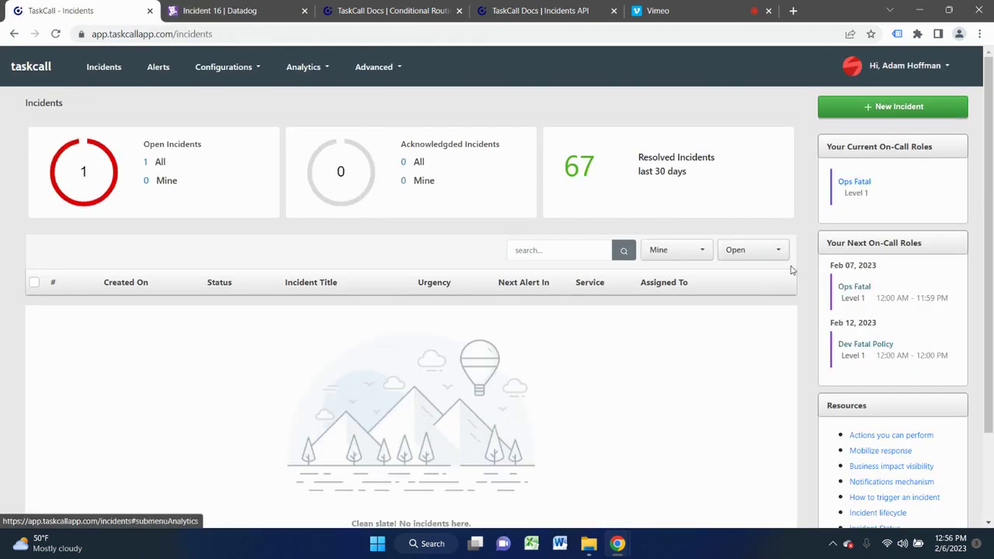
{"action": "left_click", "coordinate": [700, 253]}
{"action": "left_click", "coordinate": [661, 311]}
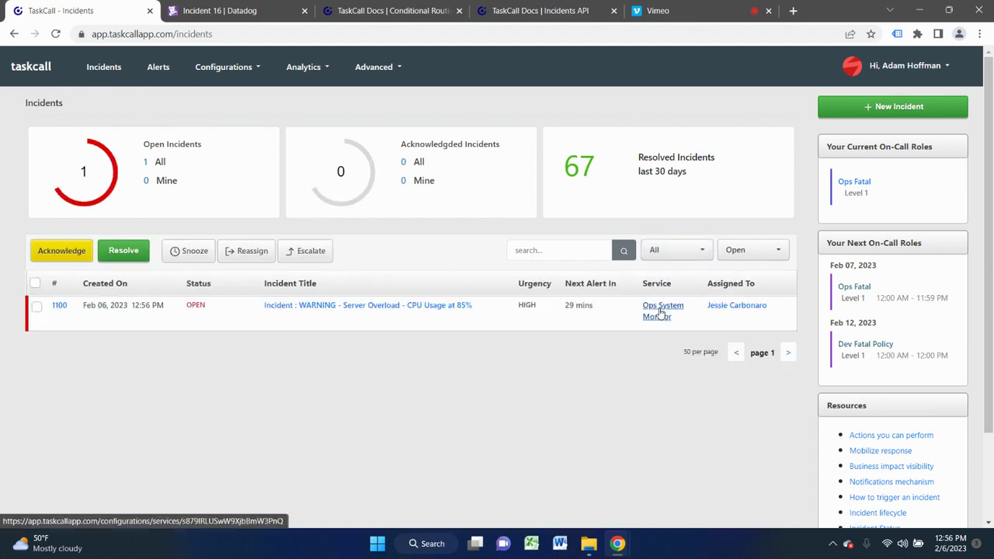